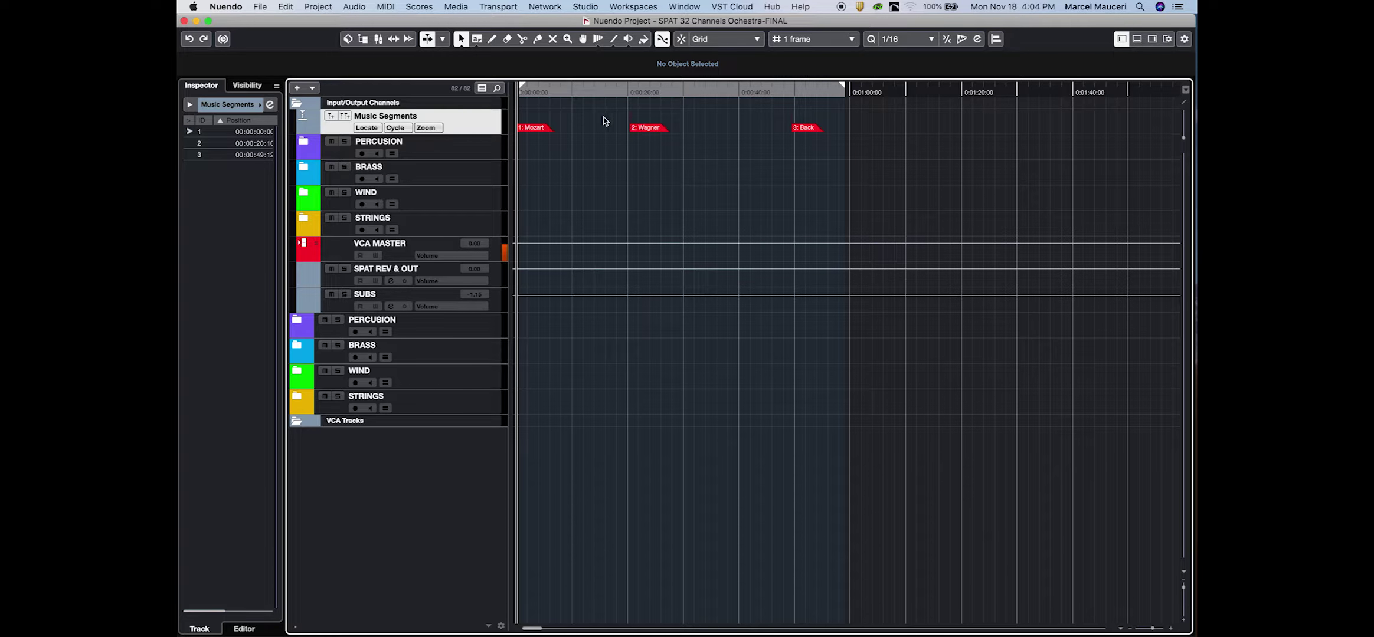
Step: Expand and collapse the PERCUSSION folder, then select the Perc 1 track to check its inserts
click(304, 143)
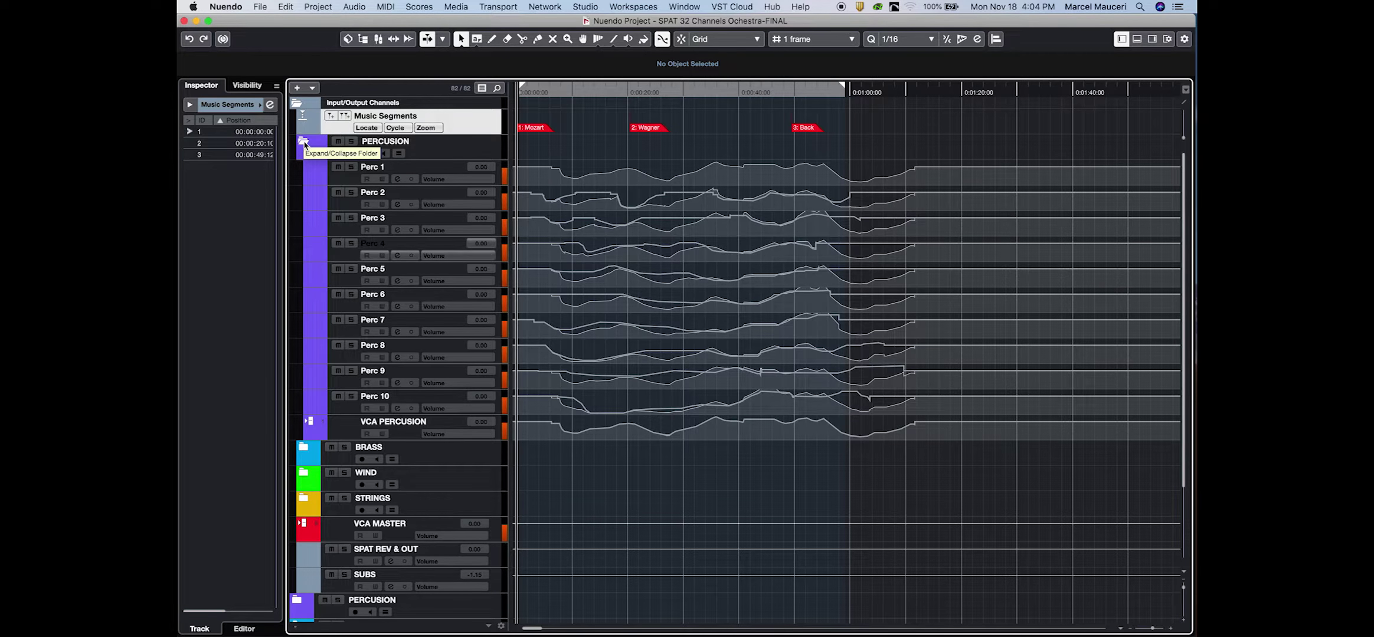
click(304, 143)
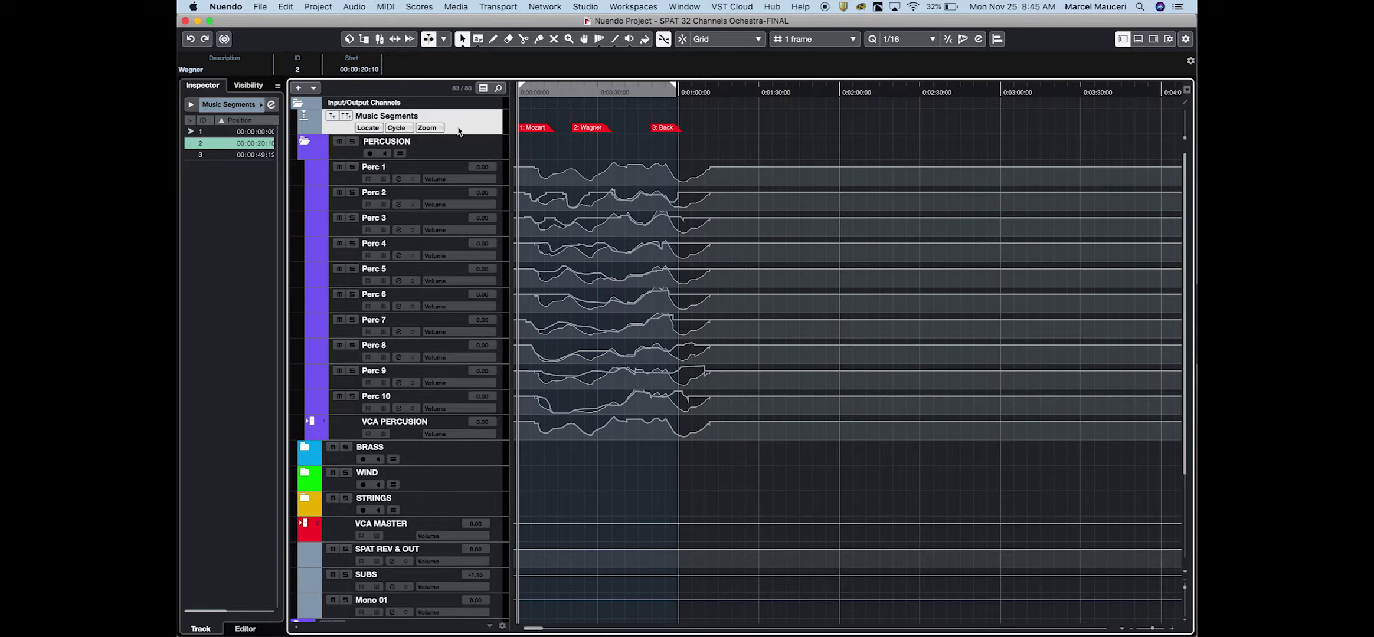
click(455, 155)
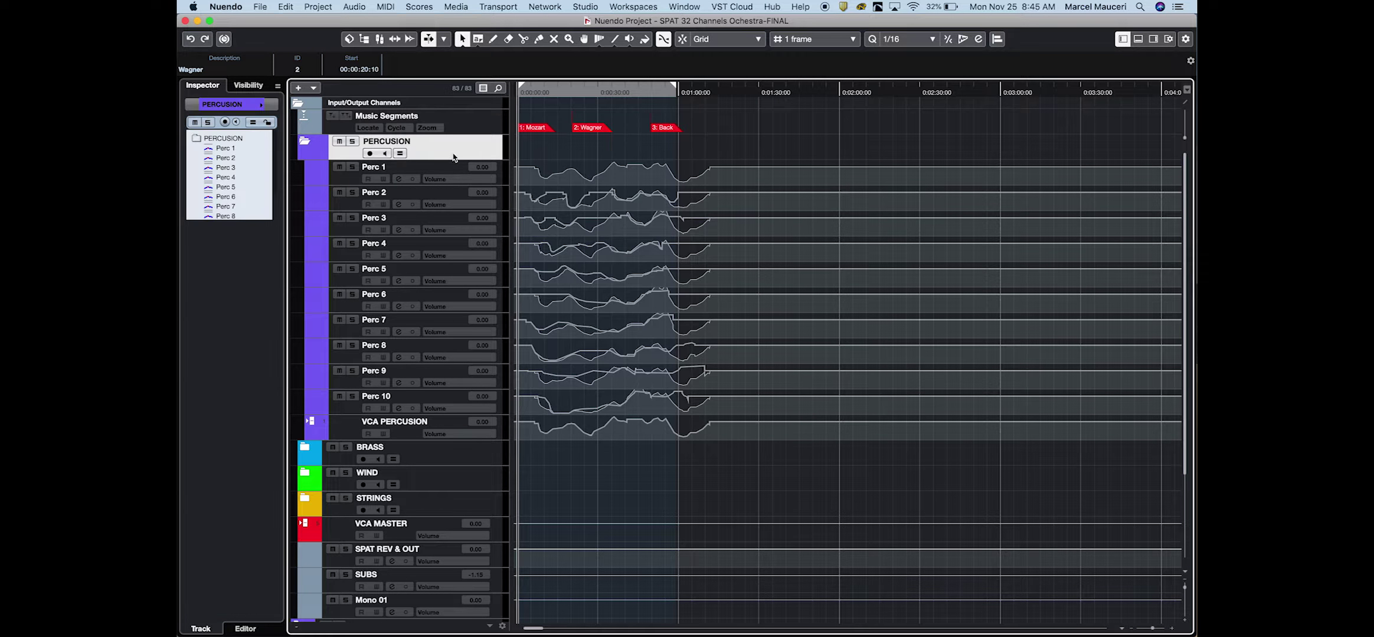
click(438, 178)
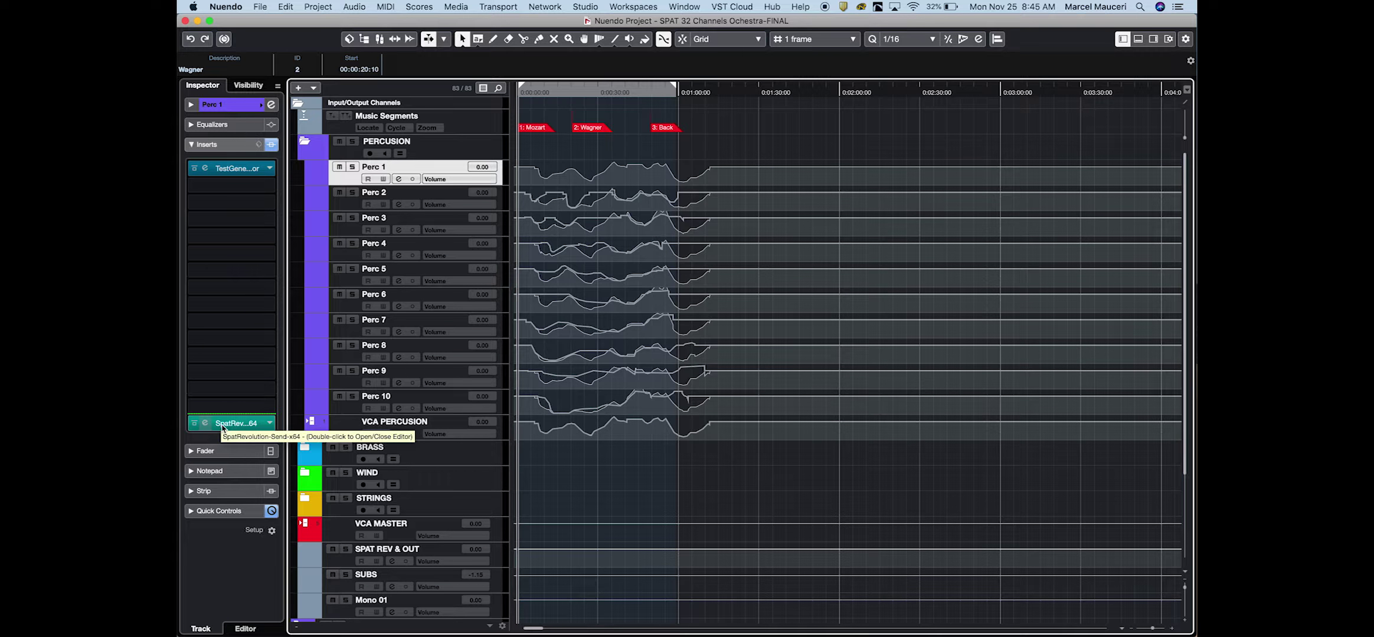
Step: Select Perc 3, view its SpatRevolution-Send plugin editor, then close it
click(435, 195)
click(432, 225)
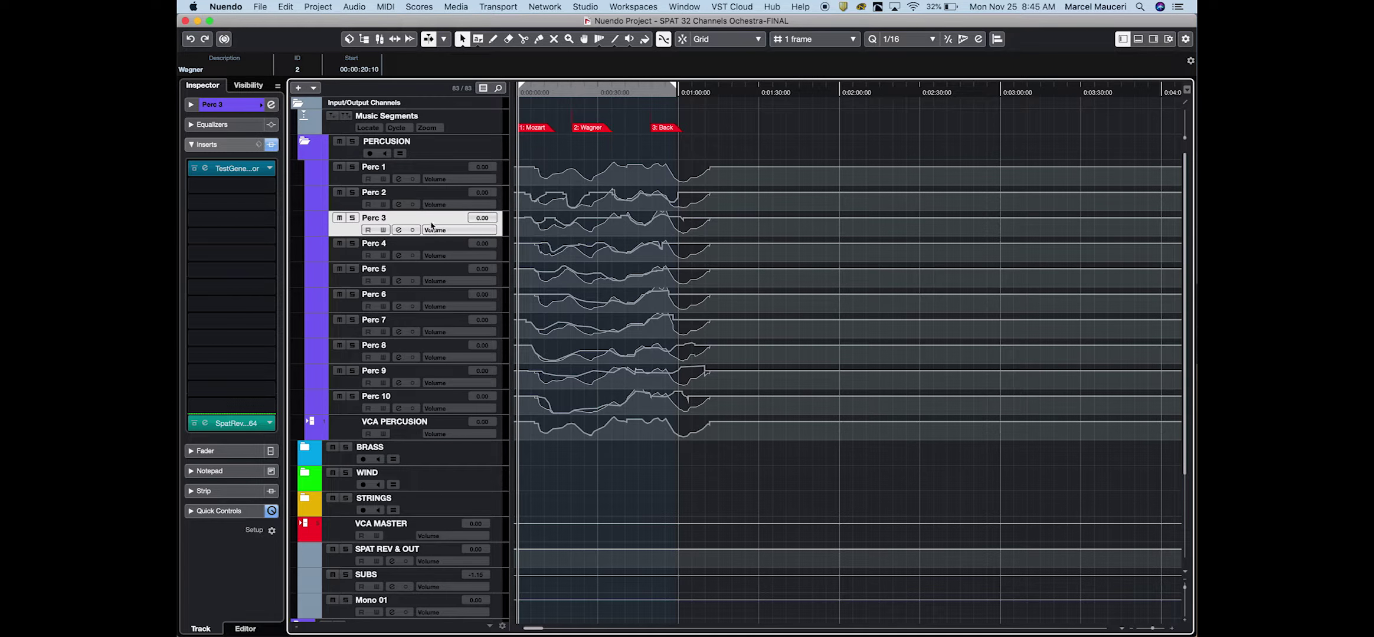
click(222, 424)
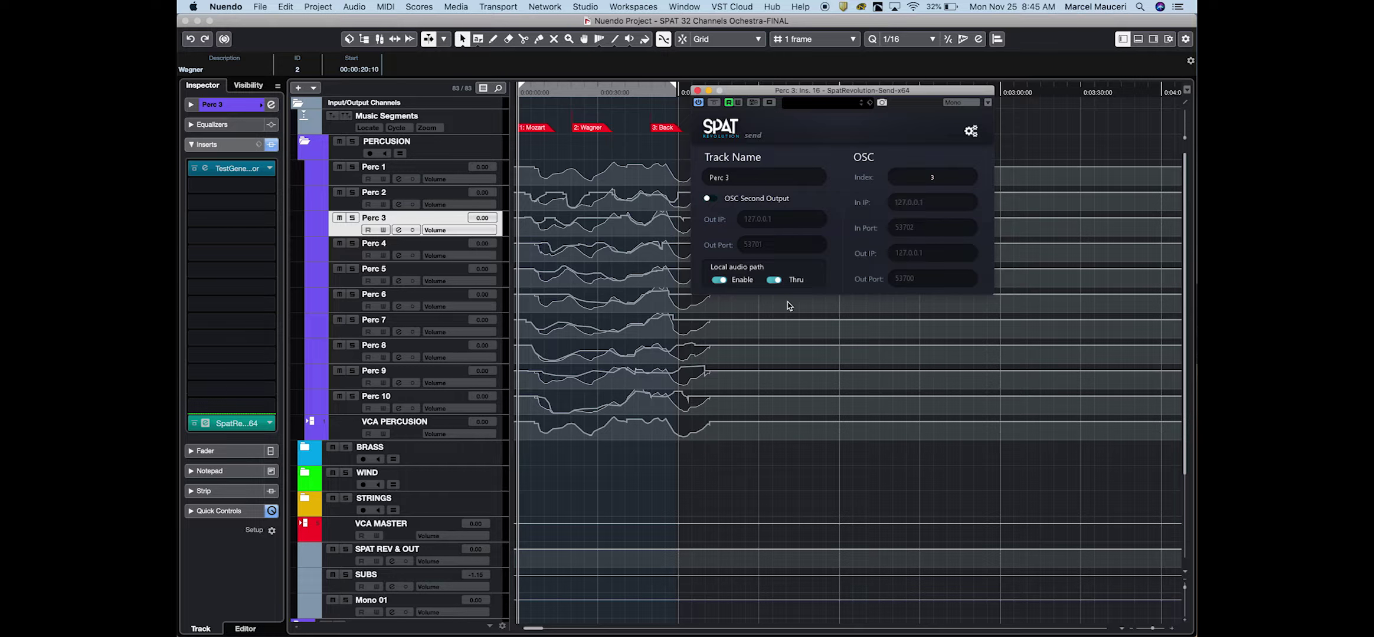
click(697, 91)
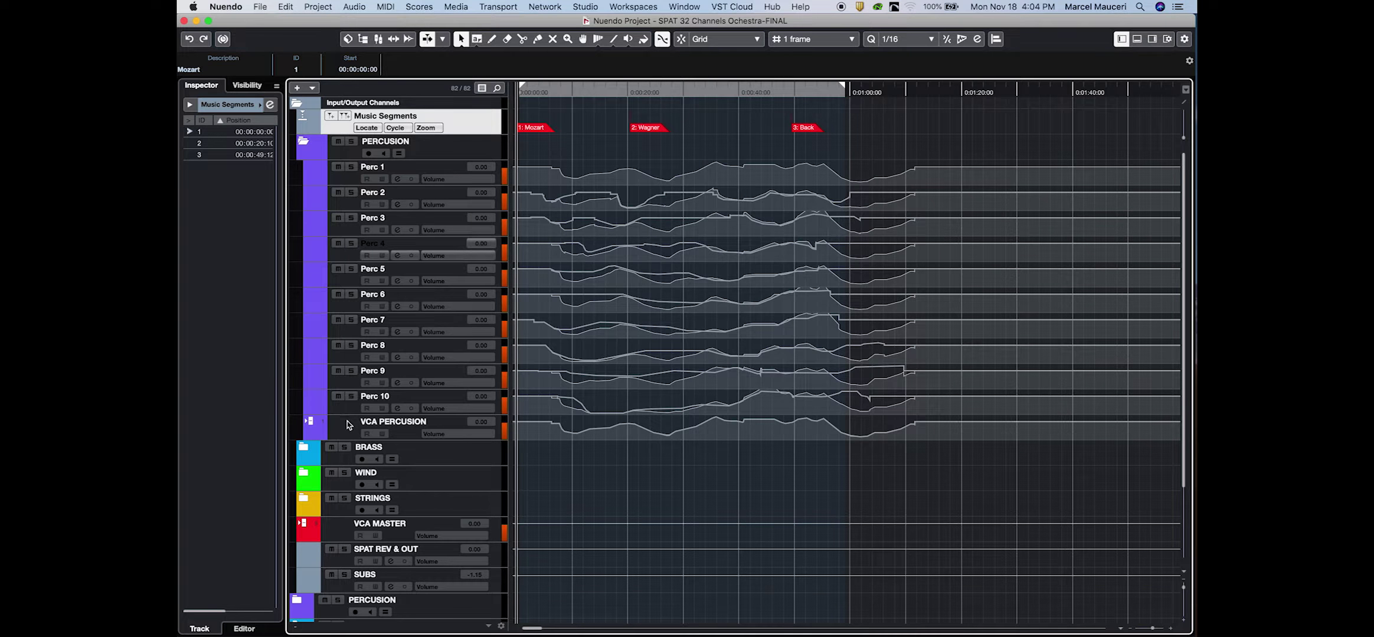
Step: Expand and collapse the PERCUSSION, BRASS, WIND and STRINGS folders, selecting the VCA Percussion and Brass tracks
click(349, 425)
click(304, 144)
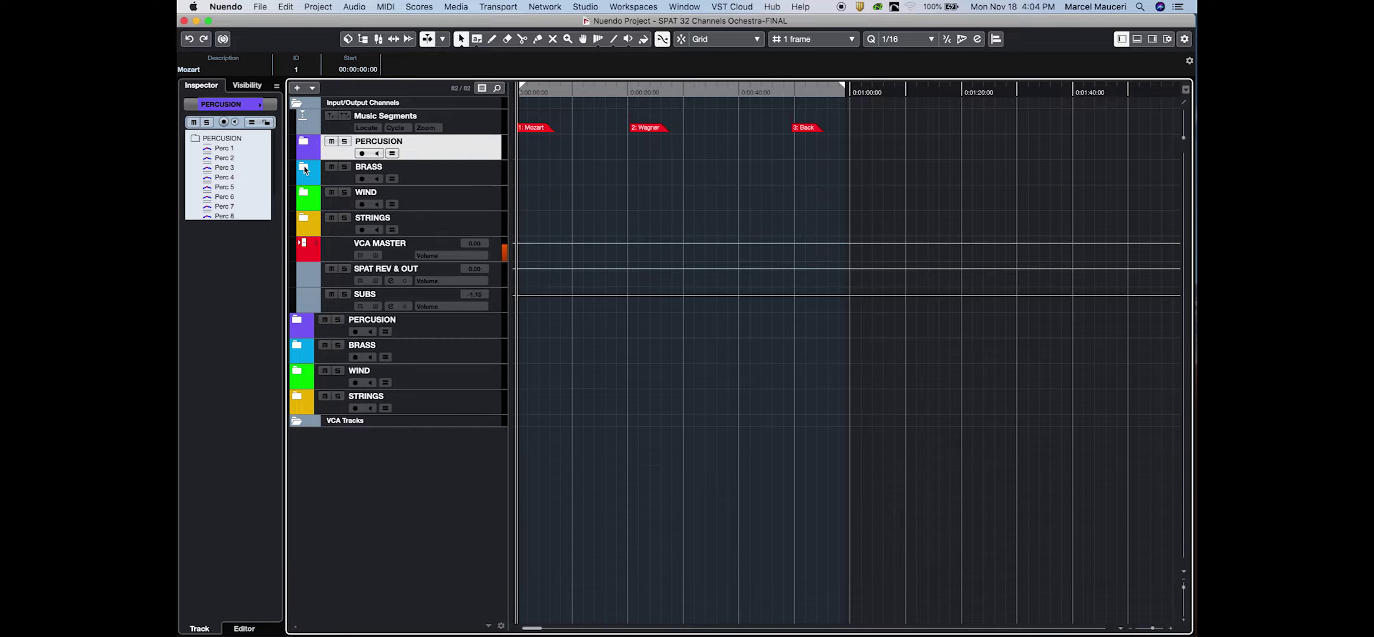
click(306, 170)
click(355, 466)
click(305, 168)
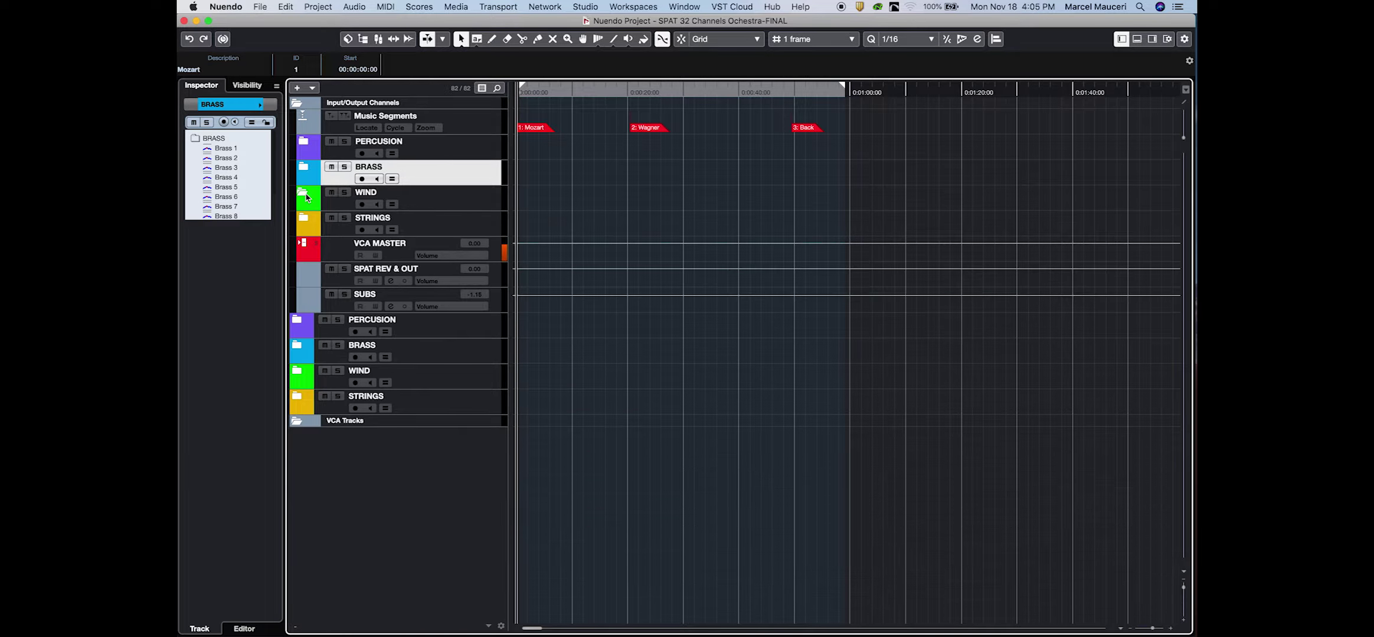
click(304, 195)
click(306, 196)
click(306, 221)
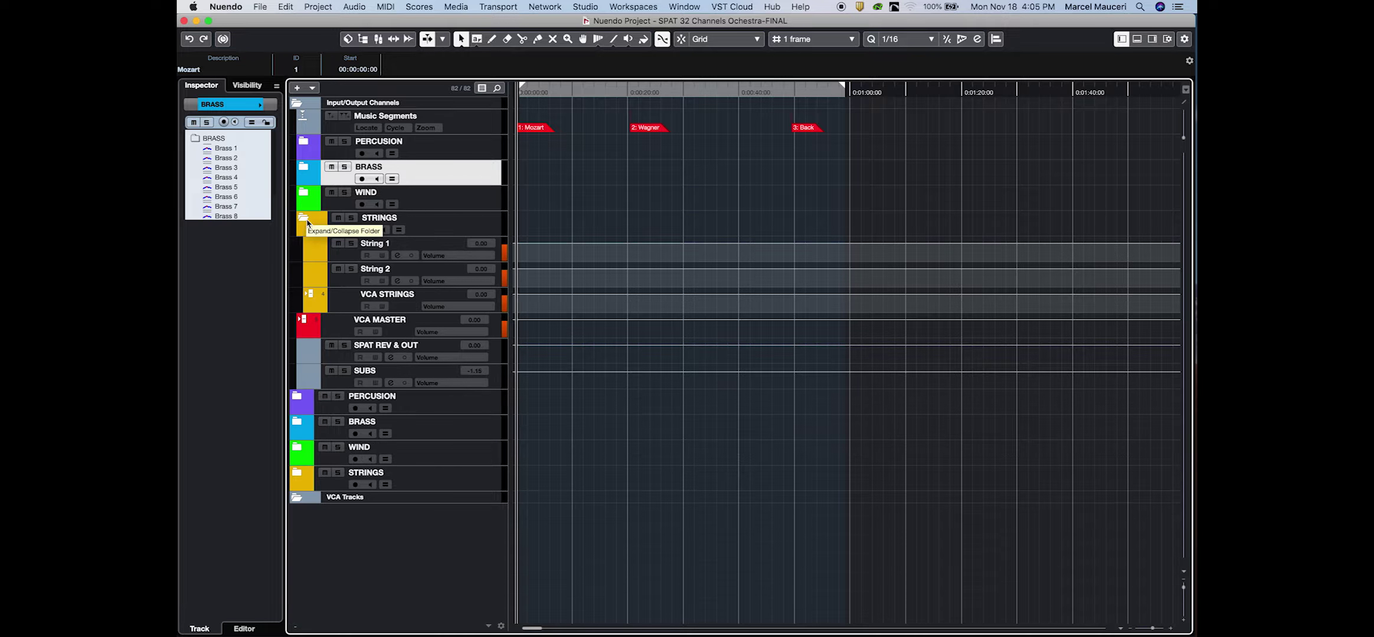
click(307, 223)
Step: Select VCA MASTER and SPAT REV & OUT, then bring up the SUBS track's SPAT send plugin
click(313, 250)
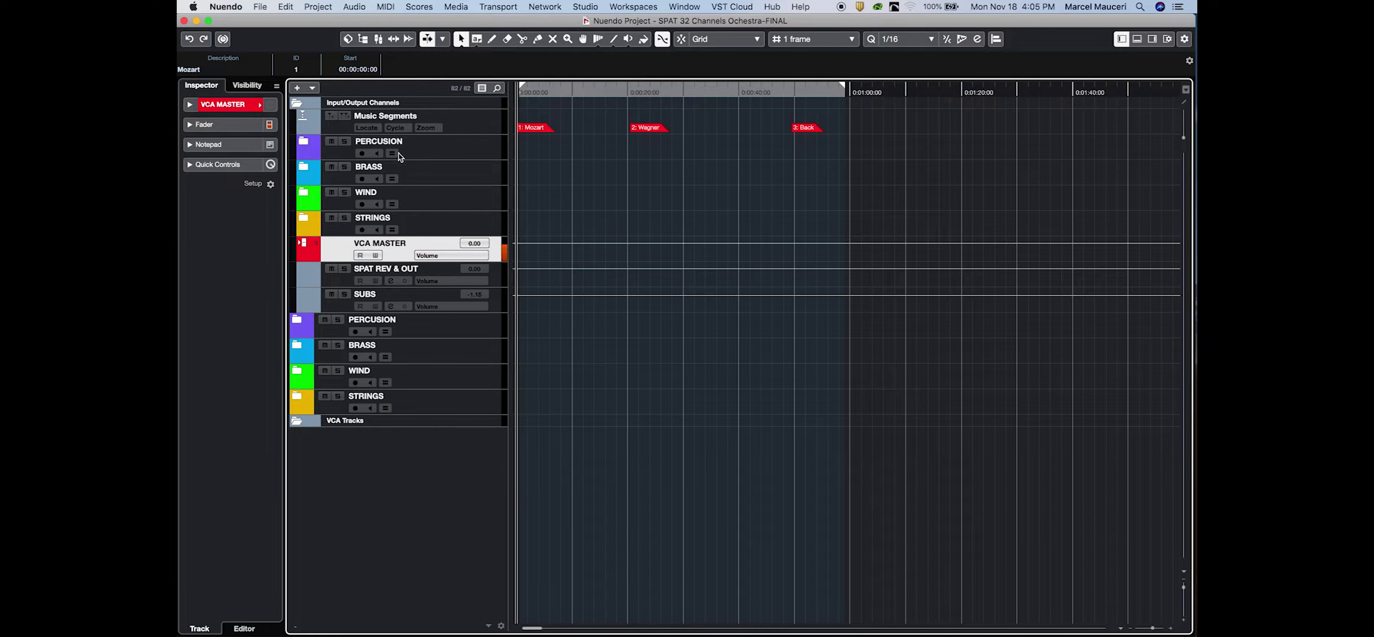
double_click(381, 243)
click(314, 276)
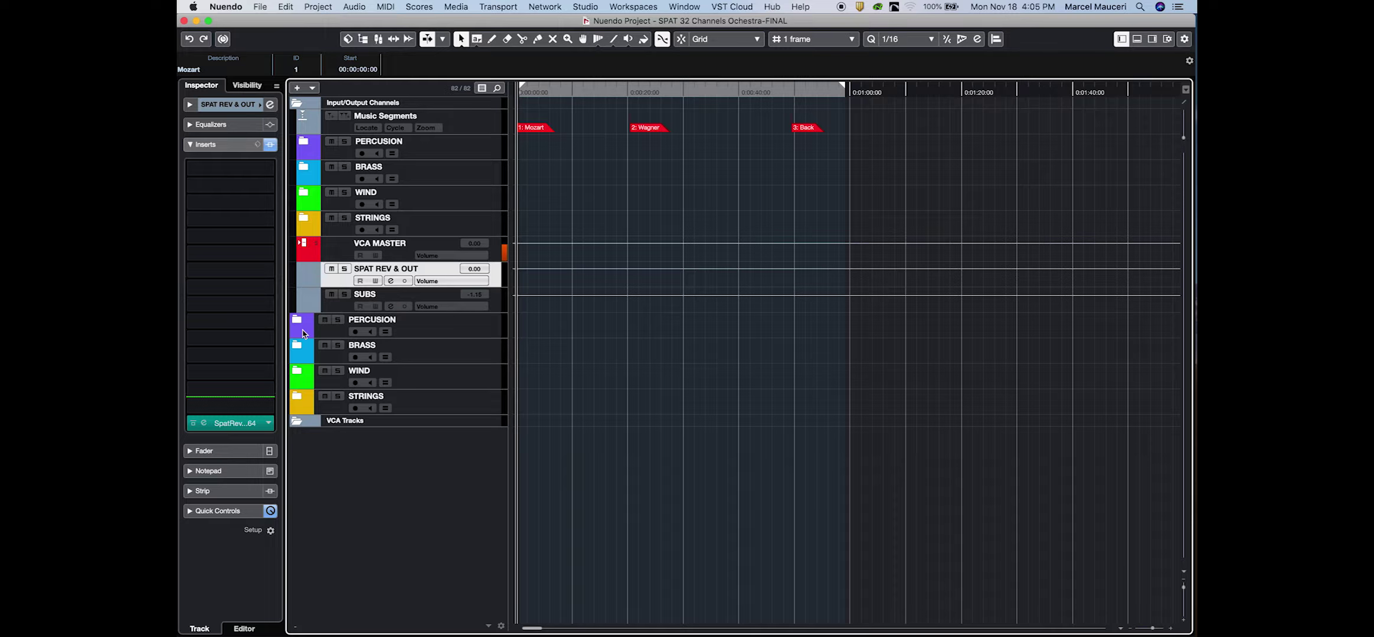
click(505, 203)
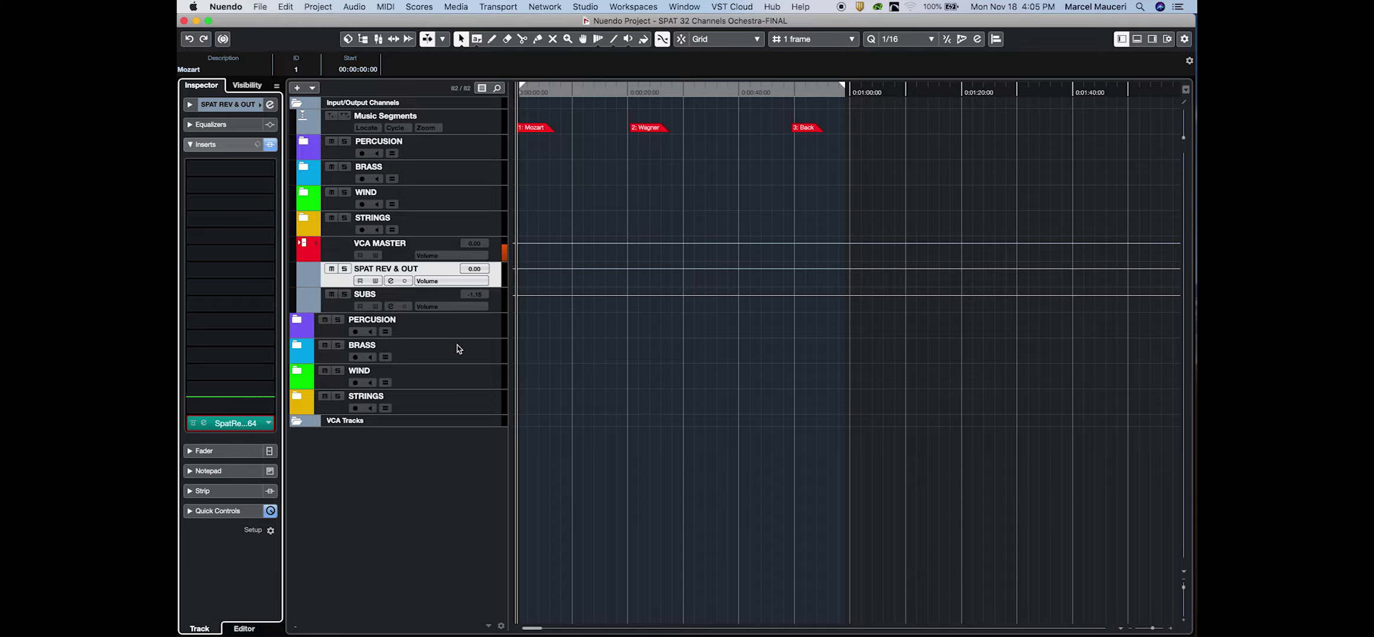
click(497, 311)
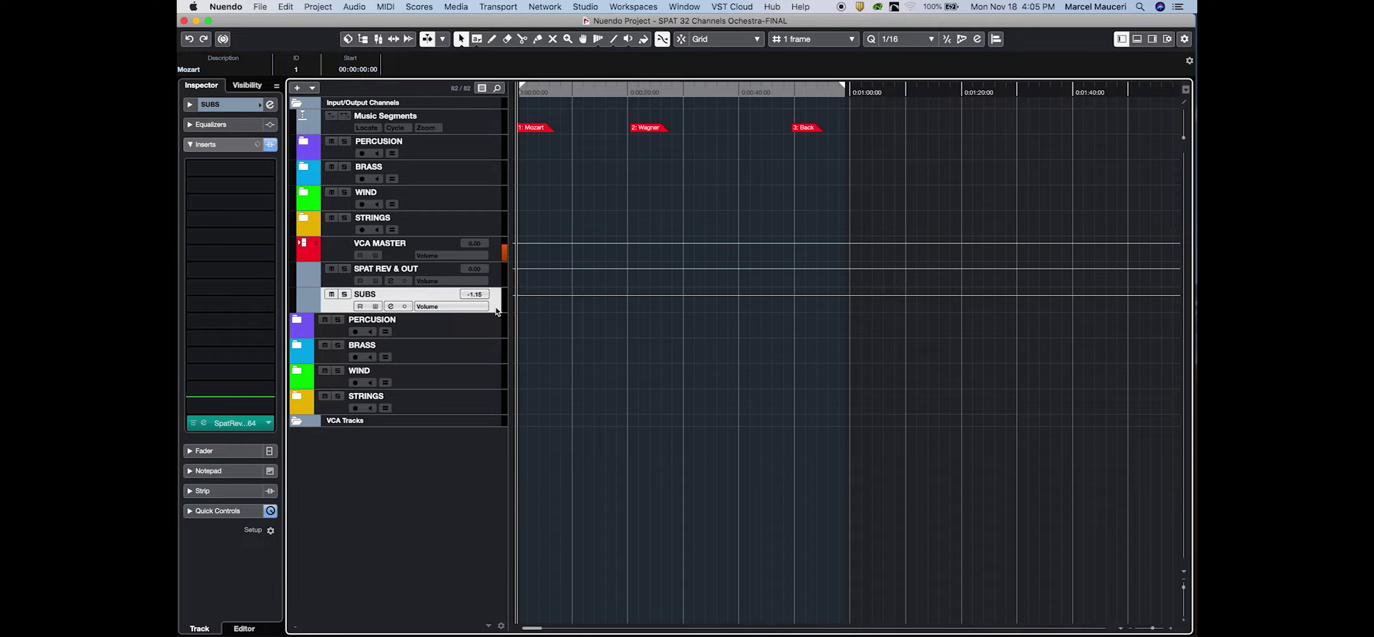
click(204, 424)
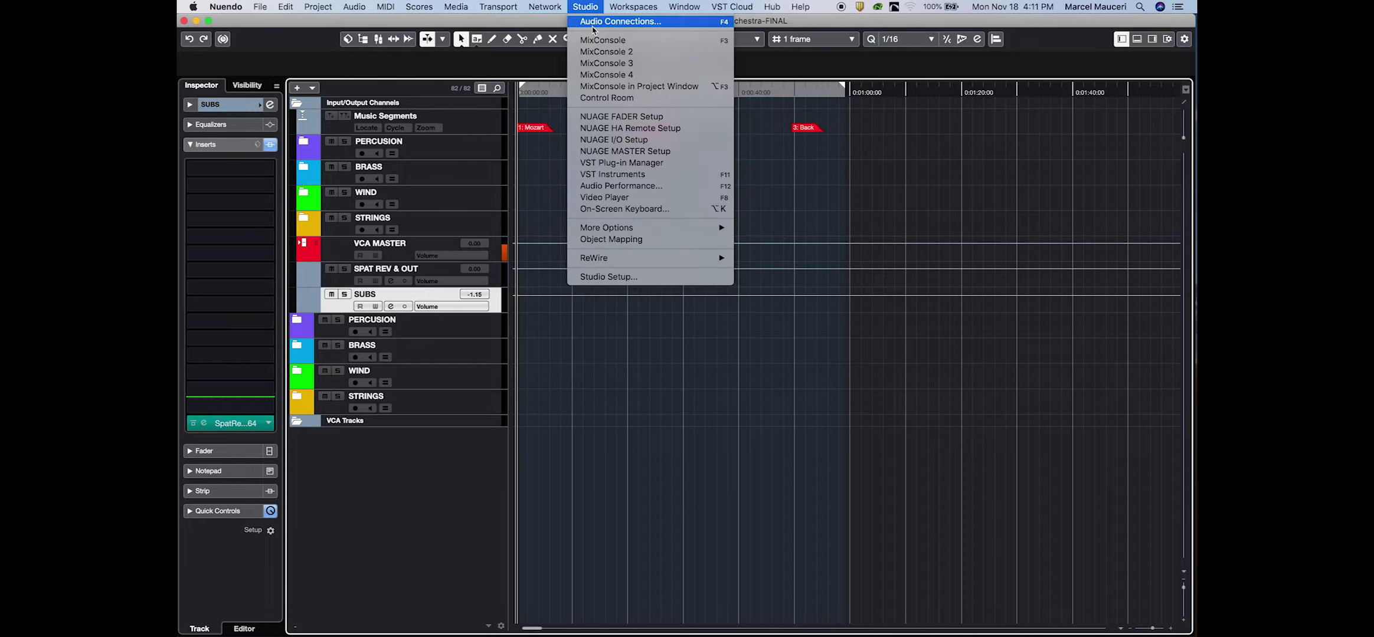
Step: In Audio Connections, check the SPAT REV & OUT and SUBS input buses, then the Outputs and Control Room pages
click(592, 26)
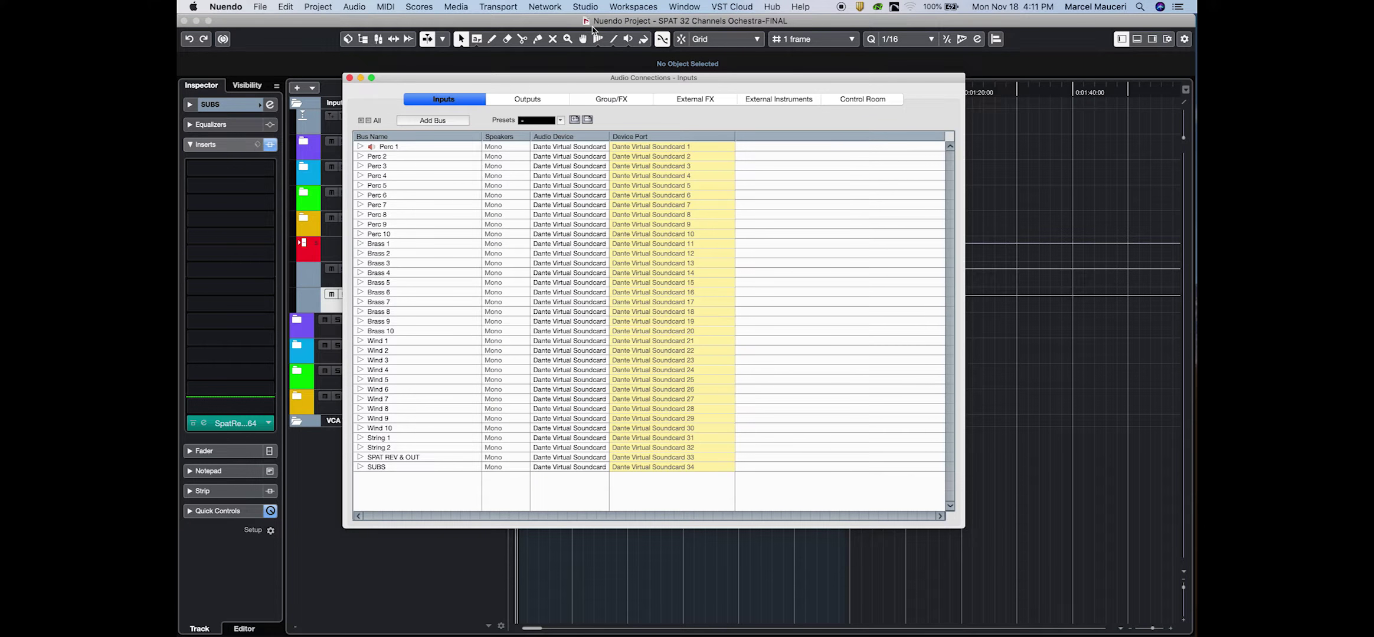
click(361, 459)
click(361, 459)
click(360, 467)
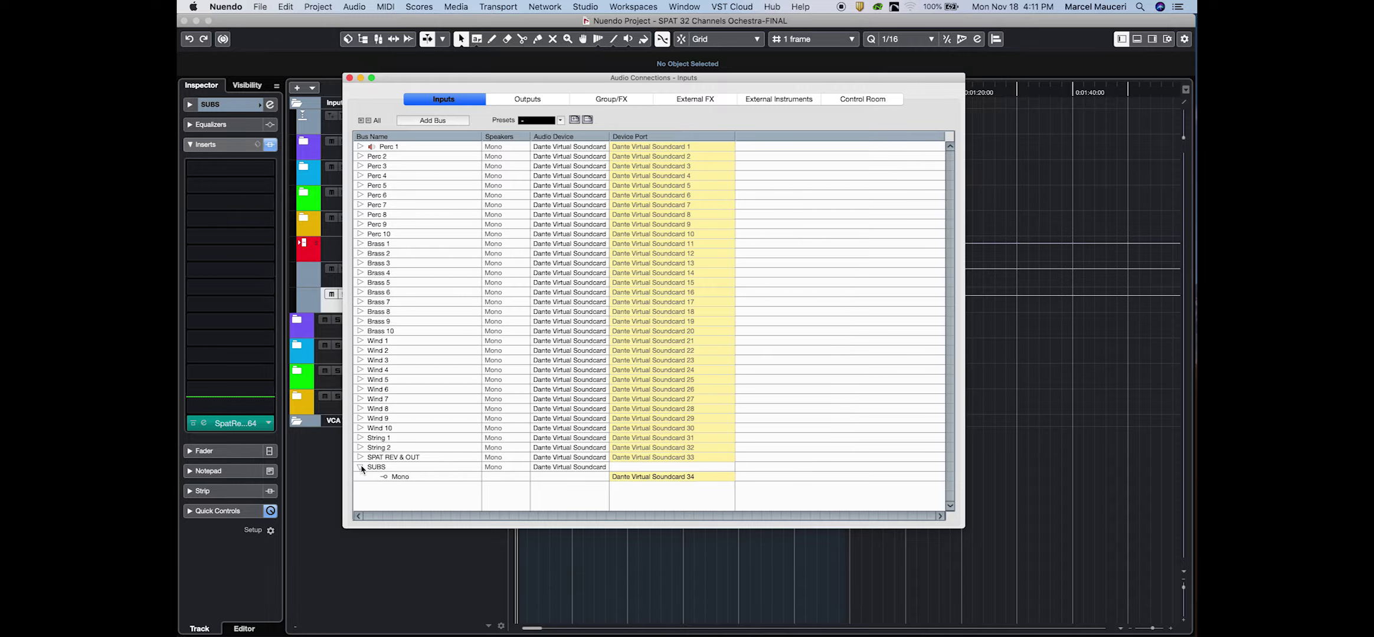
click(360, 467)
click(531, 99)
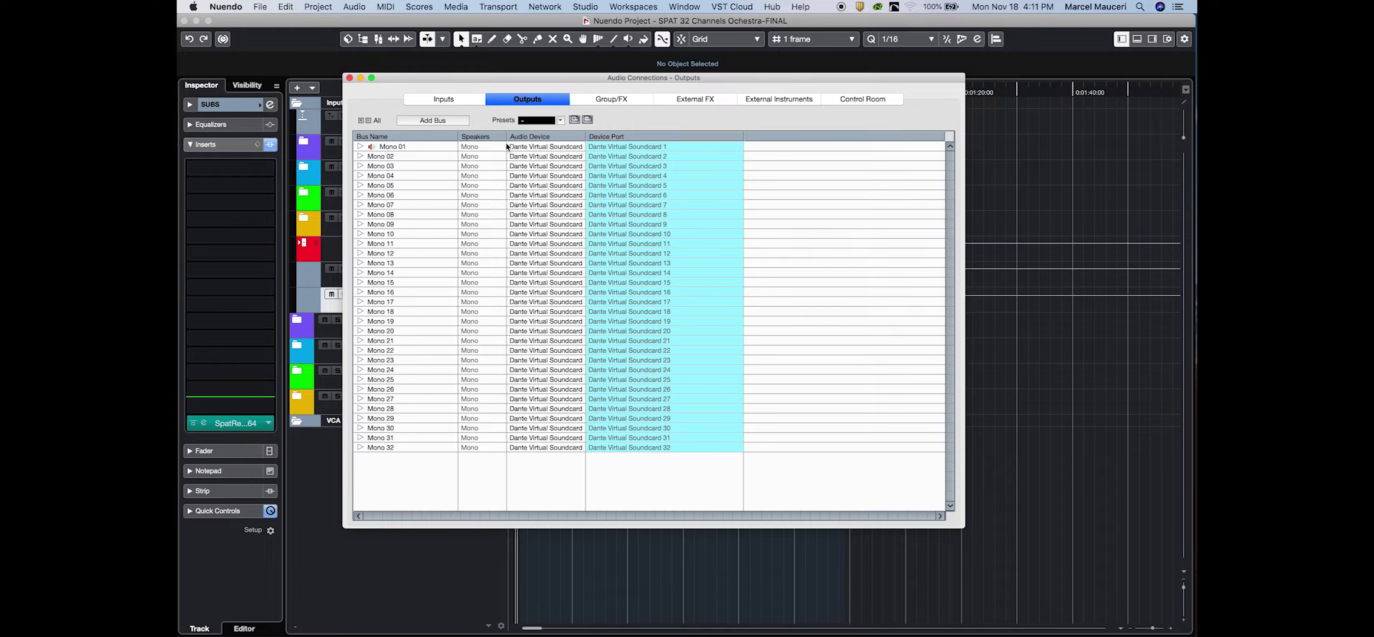
click(846, 101)
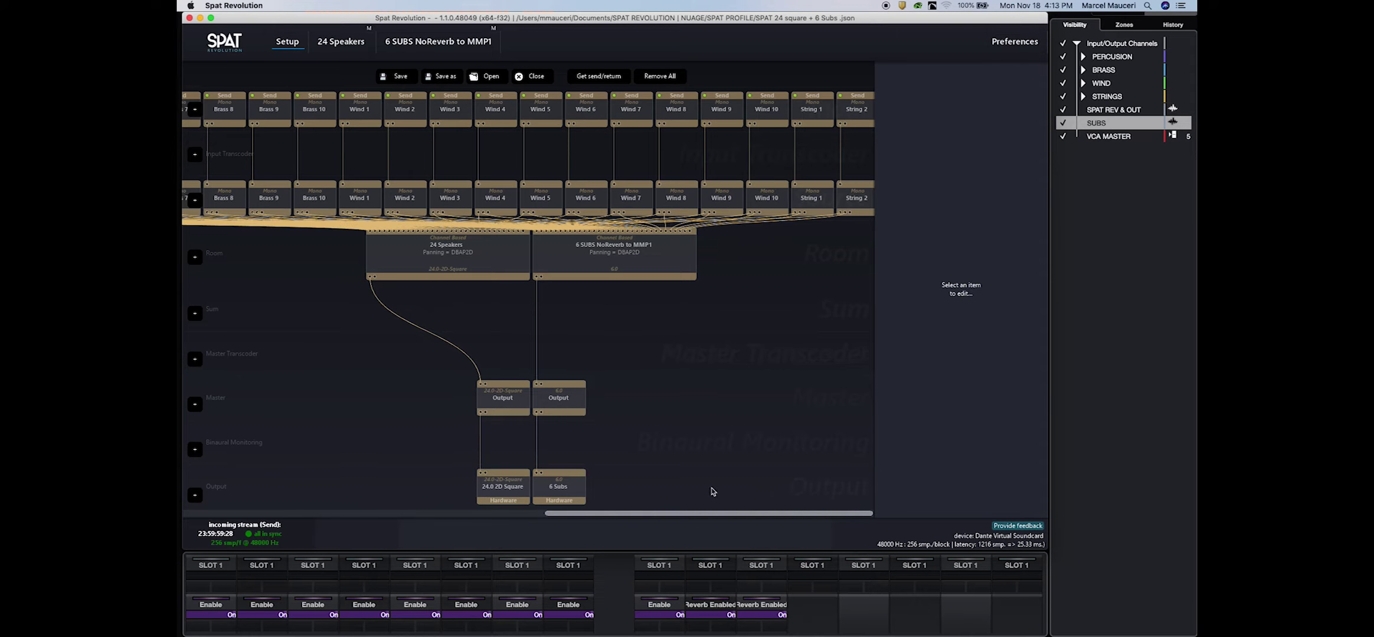
Step: Inspect the 24 Speakers and 6 SUBS NoReverb to MMP1 room nodes, then show the 24 Speakers room view
scroll(711, 490, left, 10)
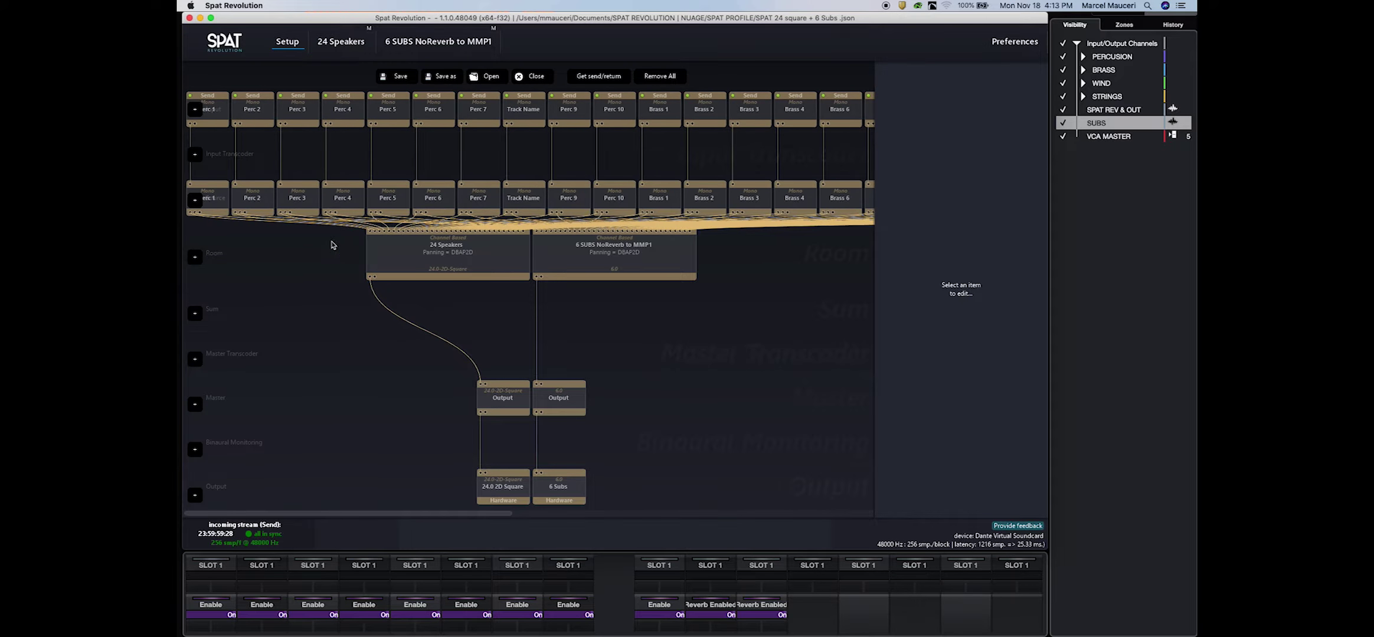
click(396, 266)
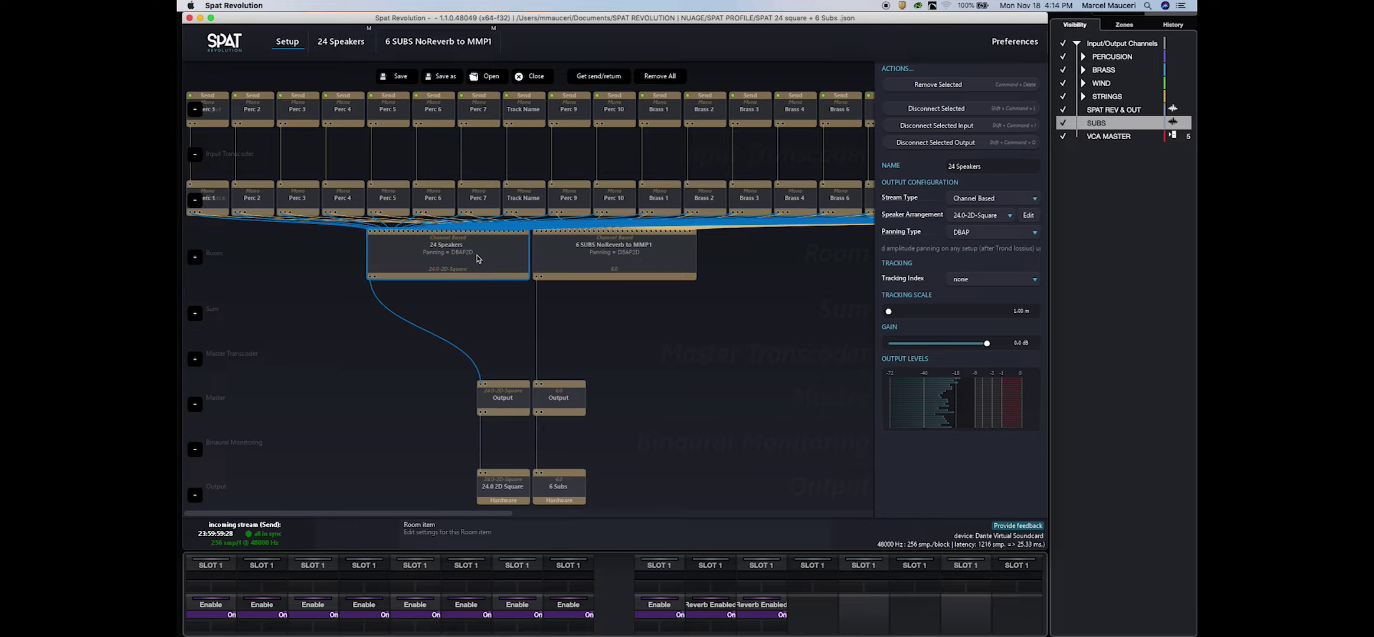
click(586, 255)
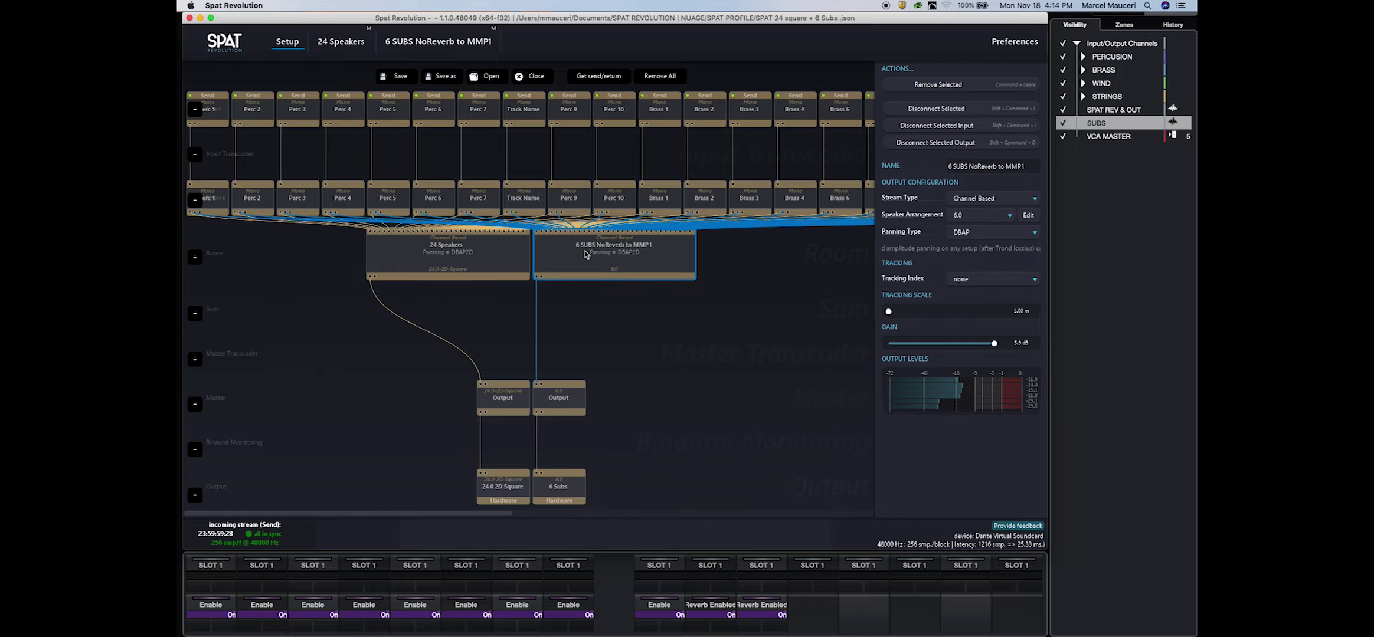
click(347, 42)
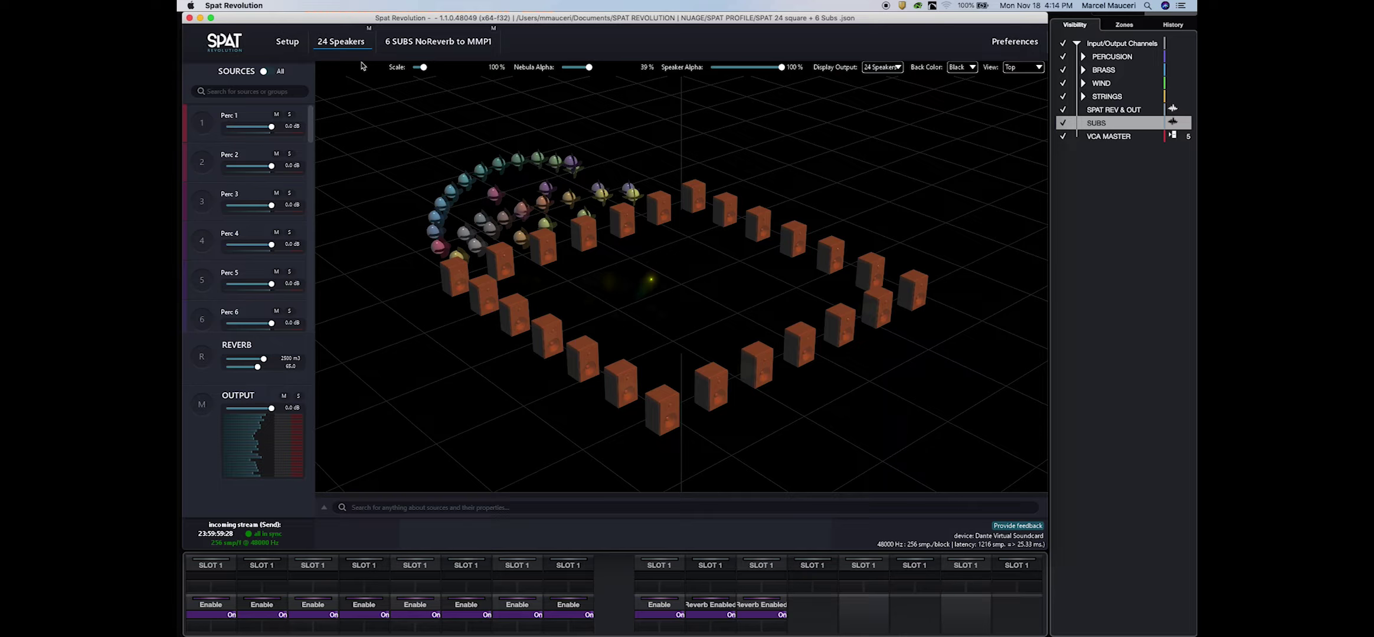
click(201, 354)
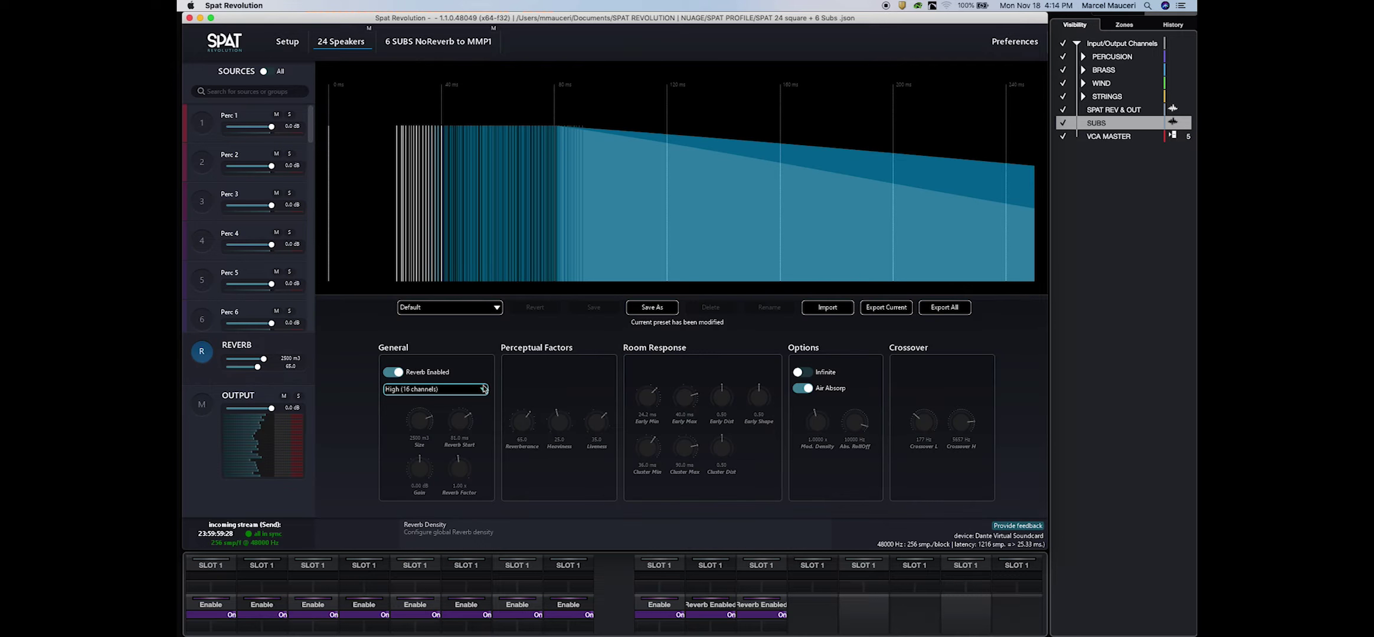
click(431, 50)
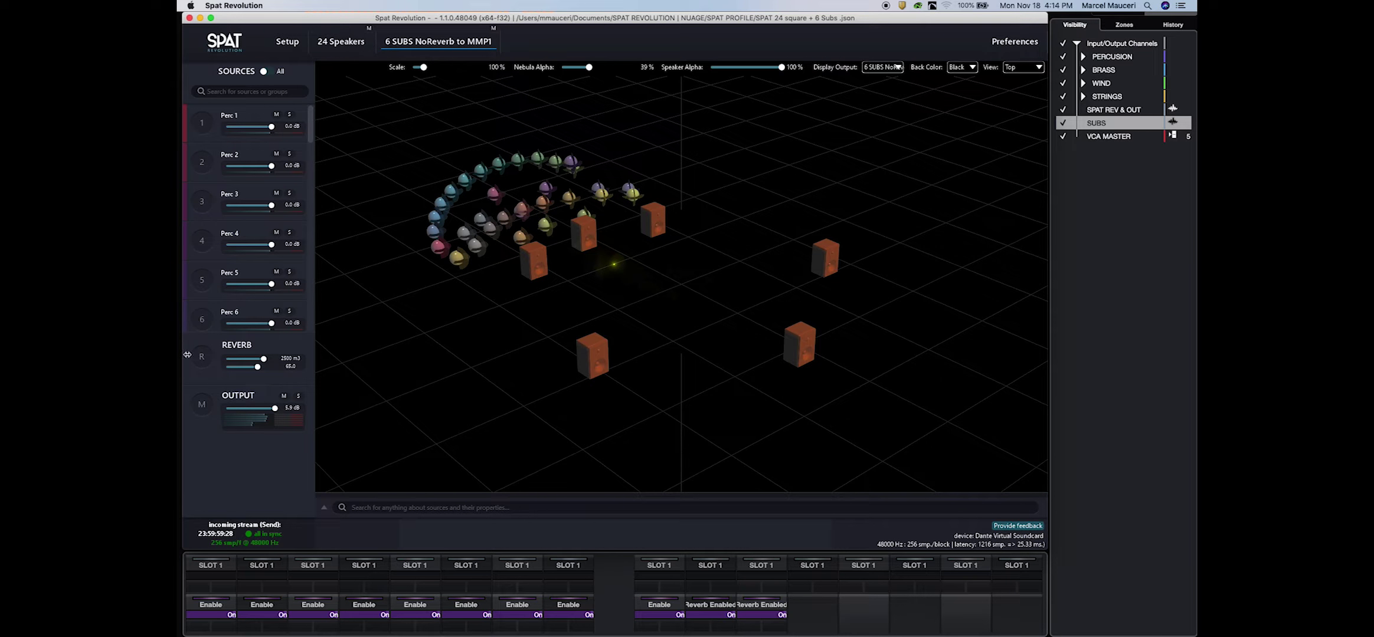
click(199, 360)
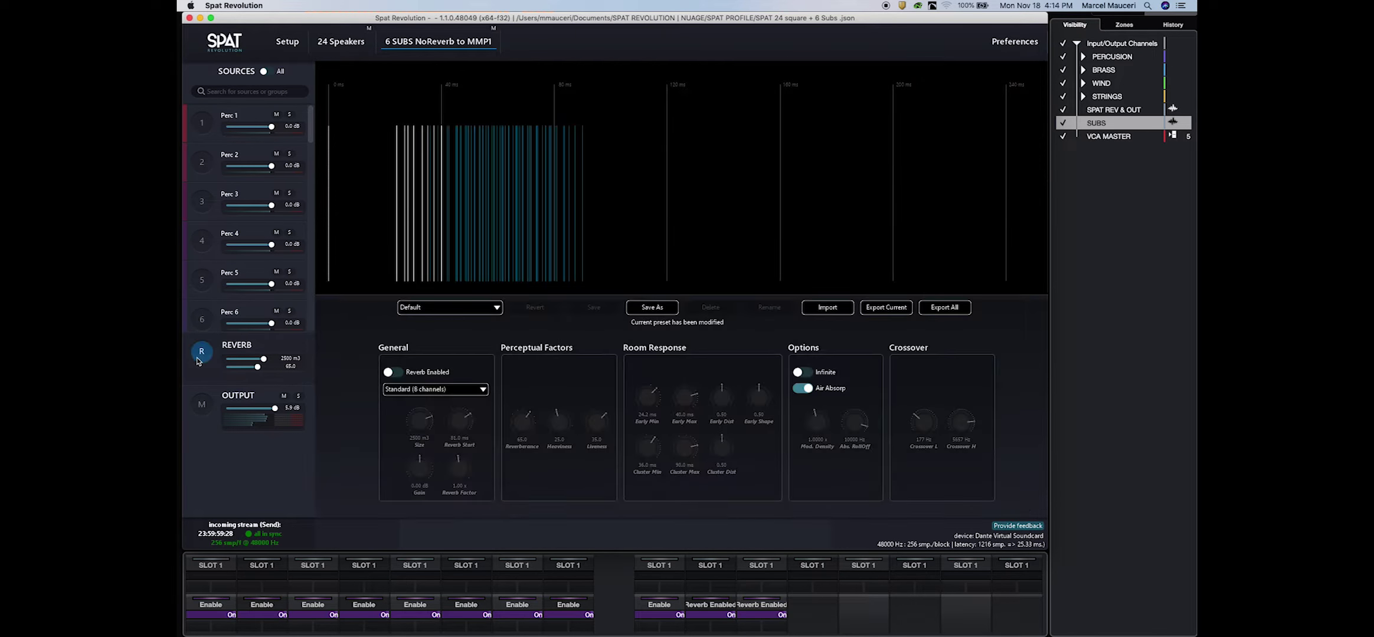
click(203, 410)
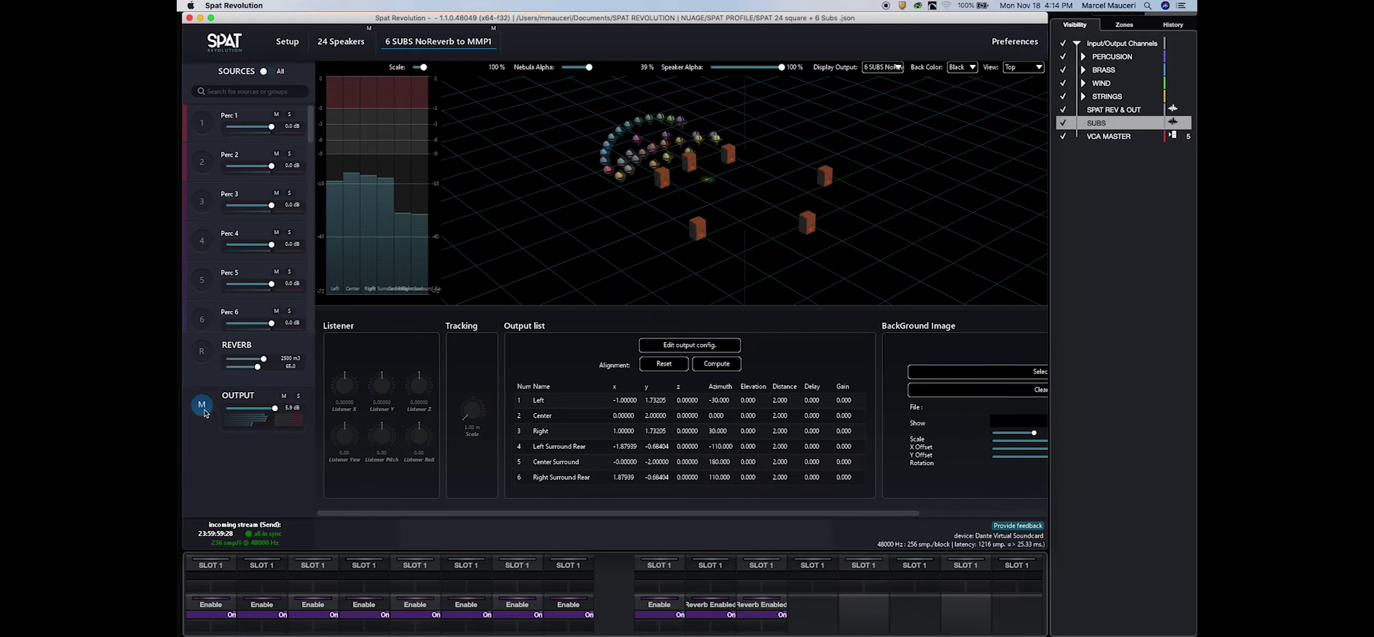
click(202, 407)
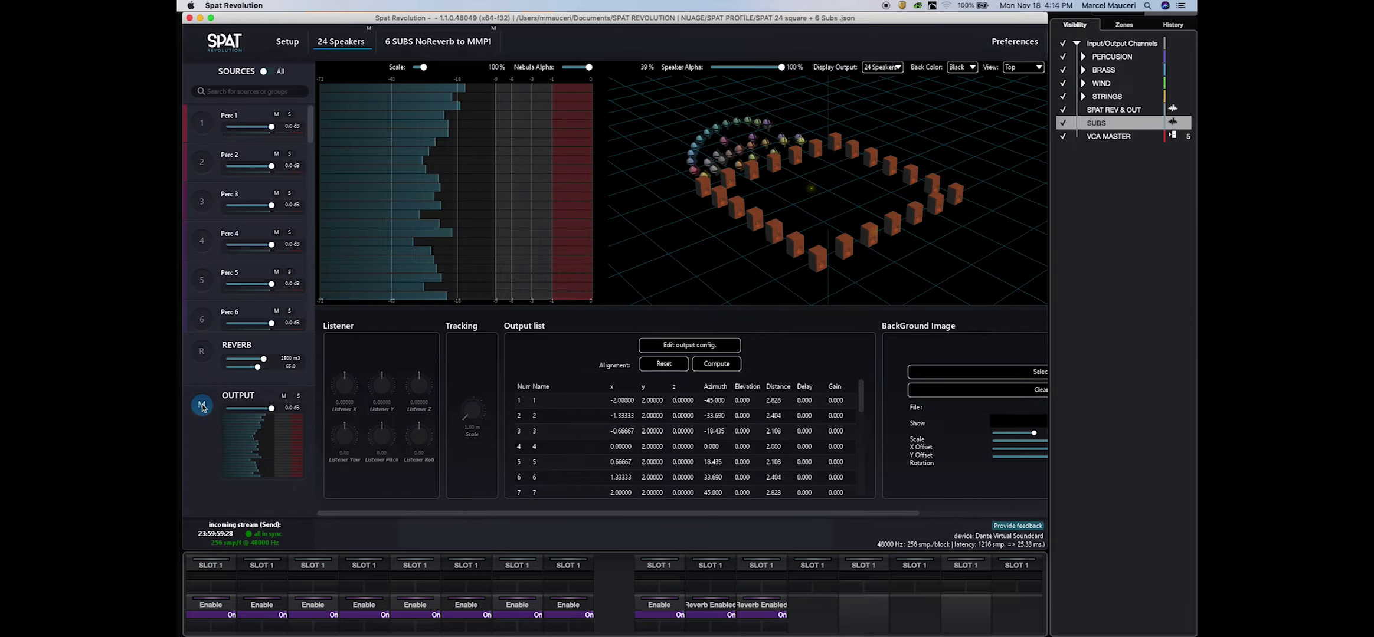
click(203, 408)
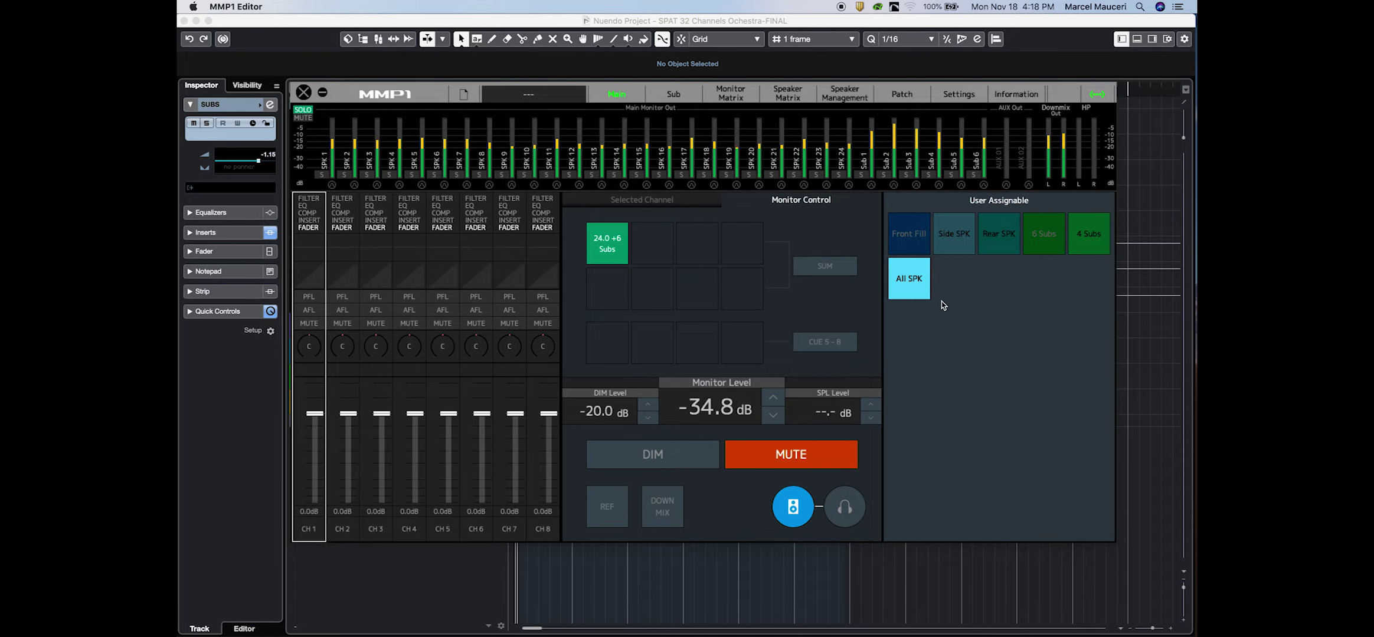
Step: Solo the front-fill, side, rear, 6-sub and 4-sub groups, return to All SPK, then view the Speaker Matrix
click(910, 248)
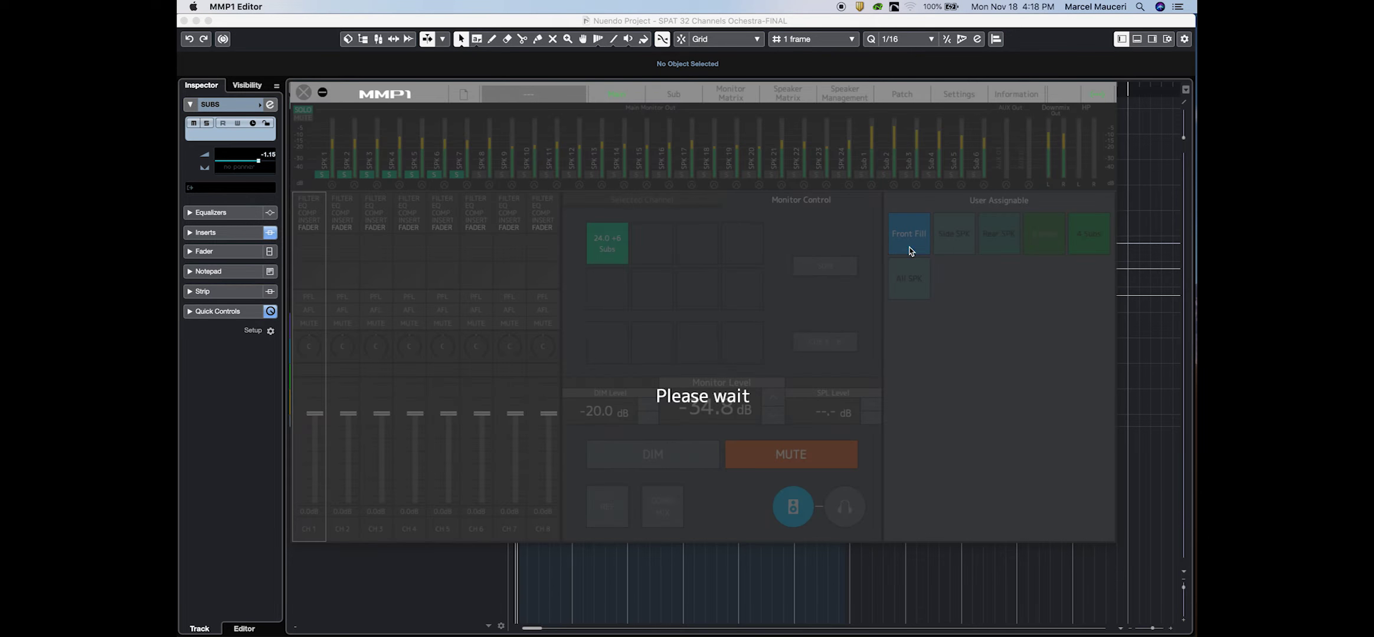
click(959, 253)
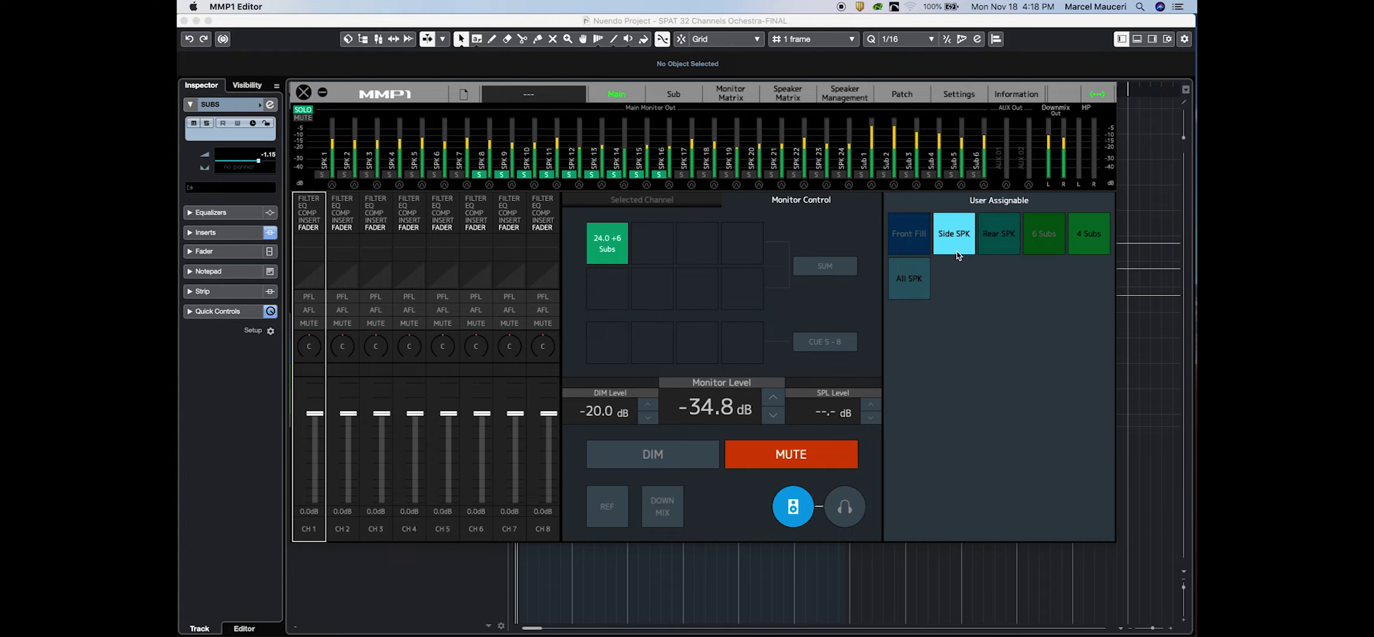
click(999, 252)
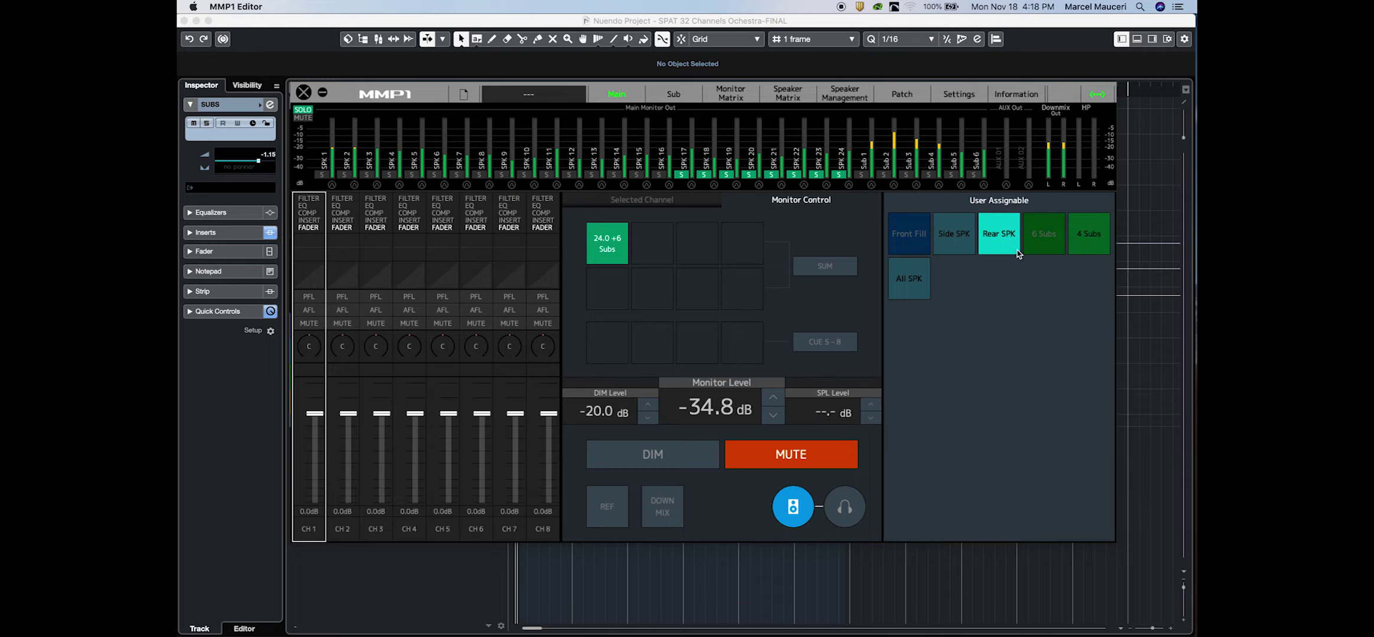
click(1045, 250)
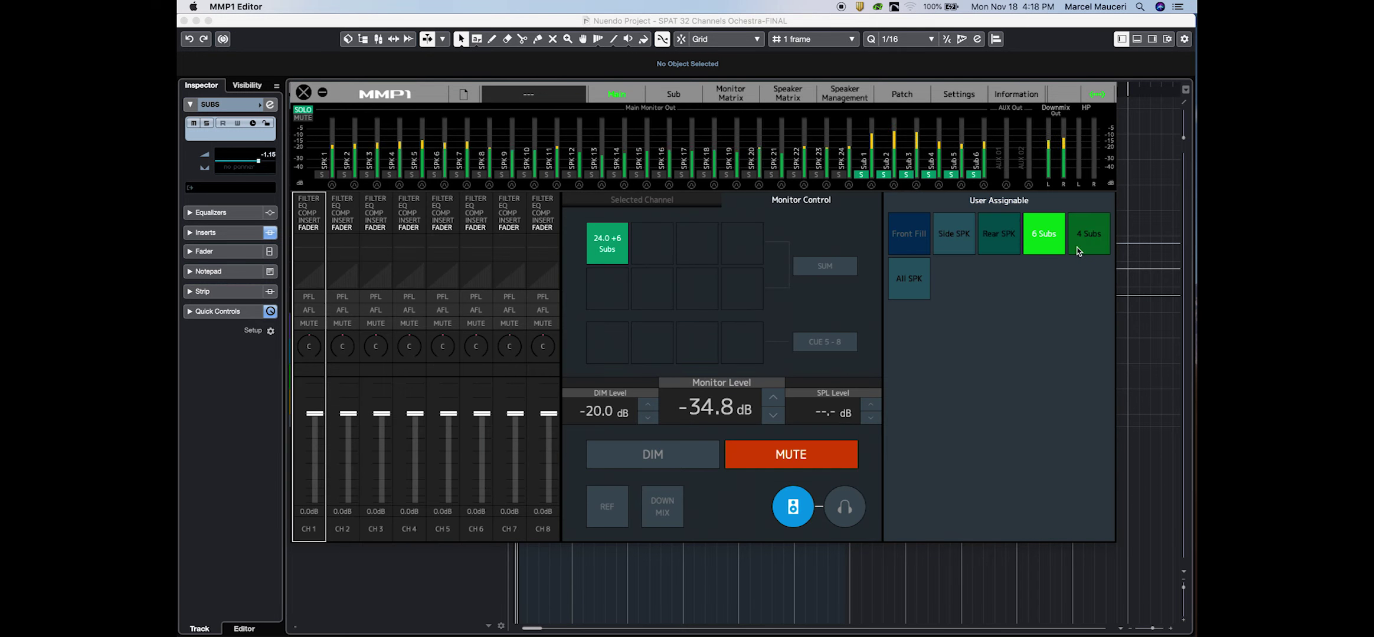
click(1080, 249)
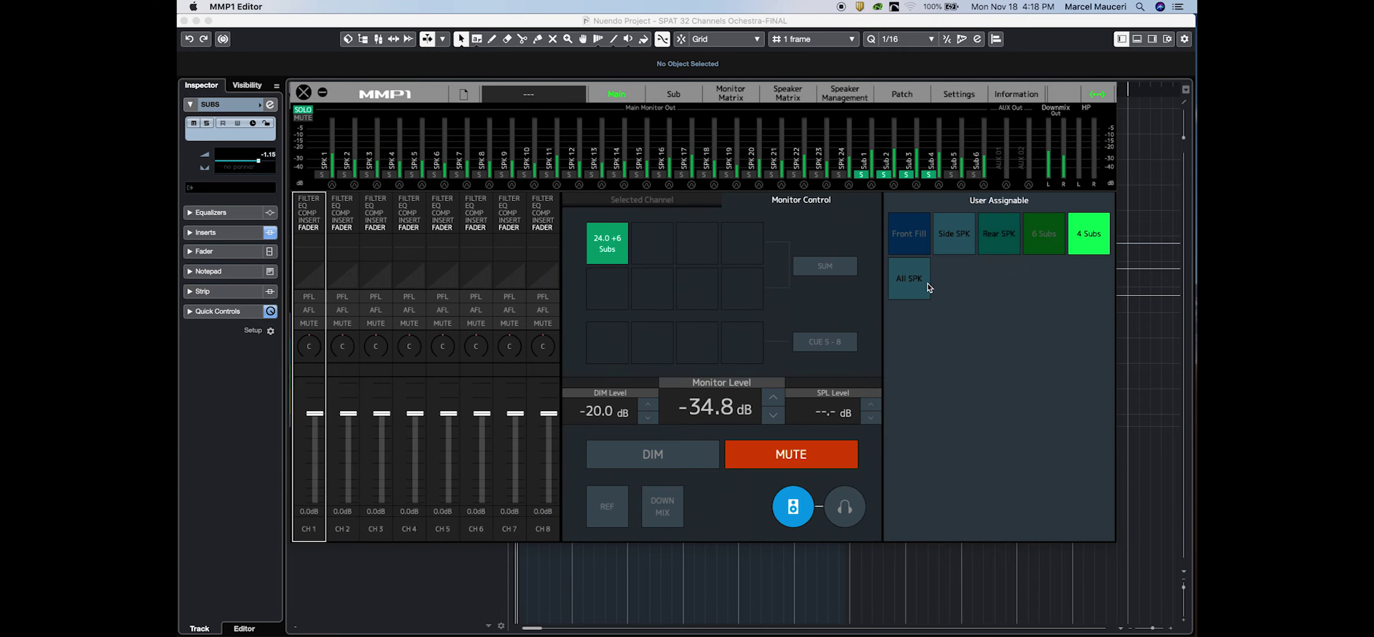
click(912, 292)
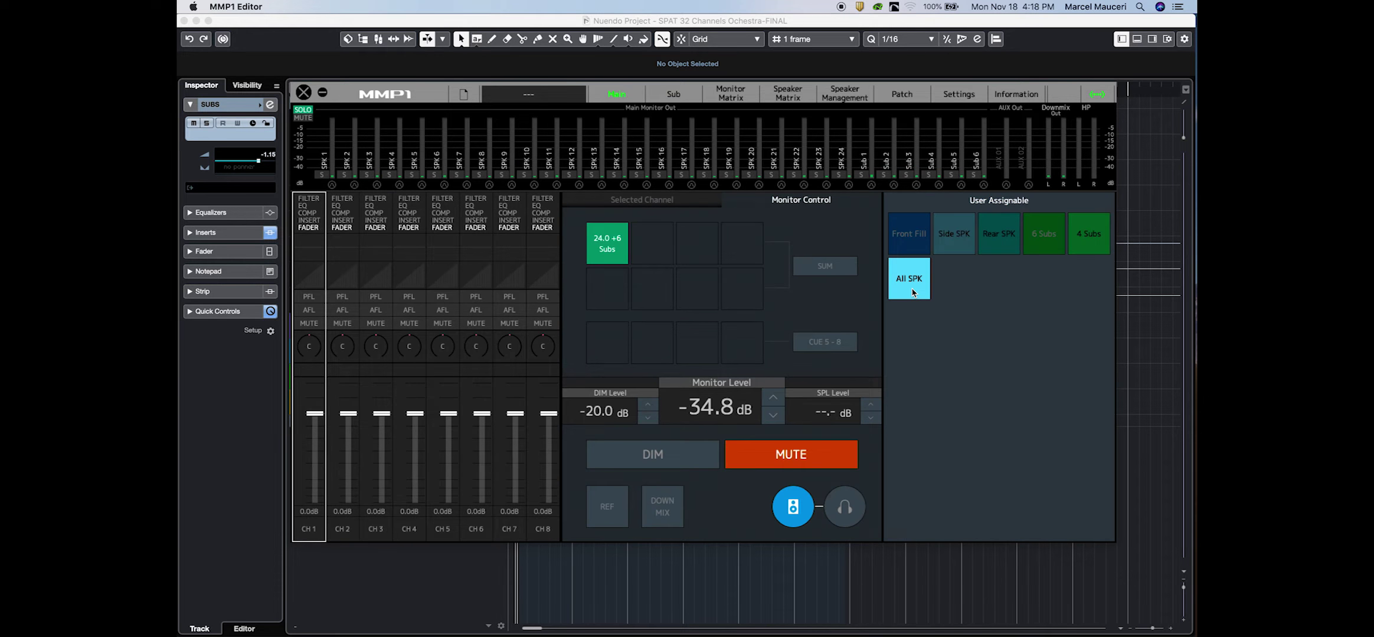
click(787, 94)
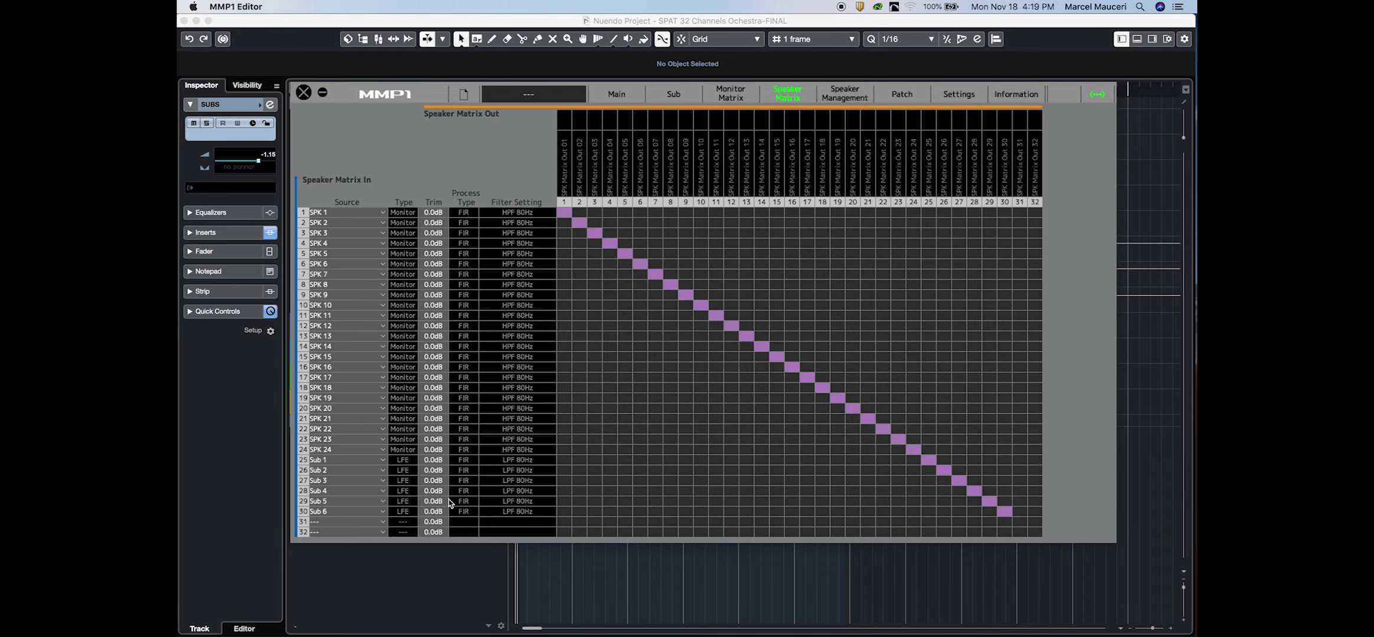
Step: Return MMP1 Editor to its Main monitoring page
click(629, 98)
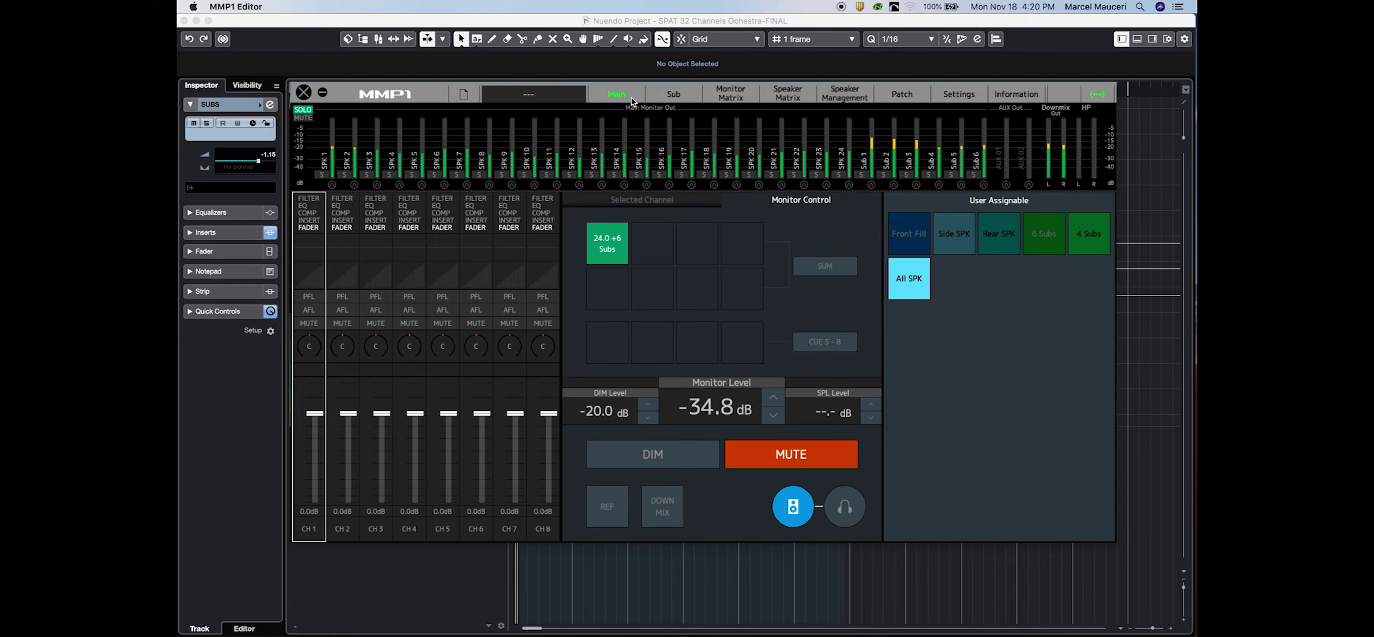